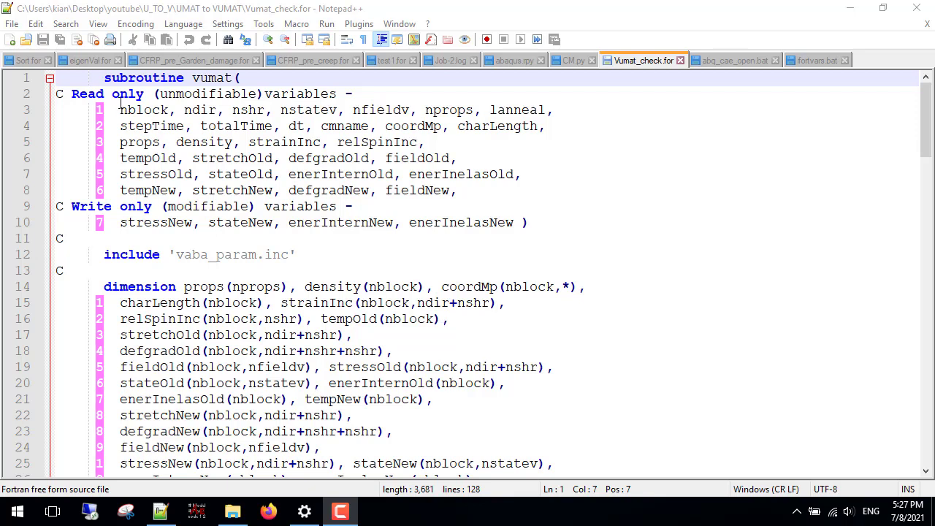
- Highlight the vumat argument list, then the local REAL*8 and dimension declarations
{"action": "mouse_move", "coordinate": [104, 77]}
{"action": "left_mouse_down"}
{"action": "mouse_move", "coordinate": [358, 197]}
{"action": "mouse_move", "coordinate": [538, 223]}
{"action": "left_mouse_up"}
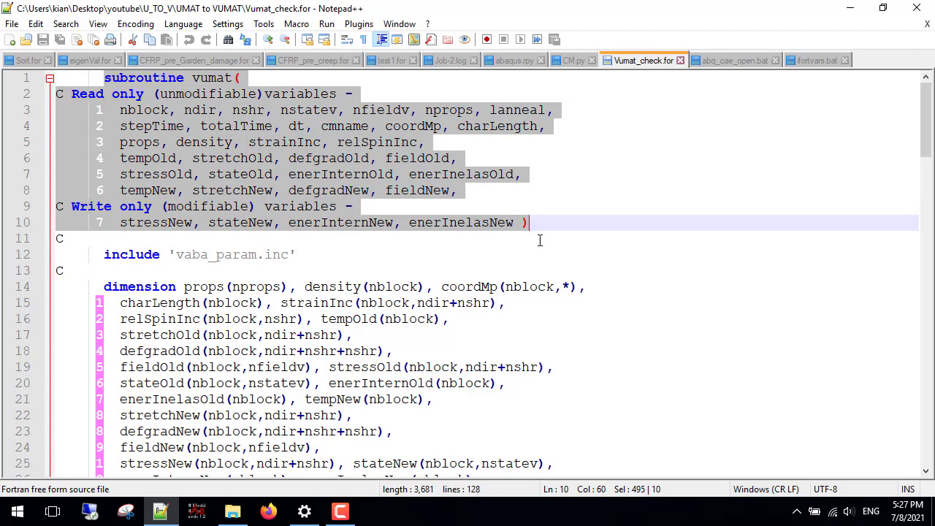
{"action": "scroll", "coordinate": [540, 237], "scroll_direction": "down", "scroll_amount": 6}
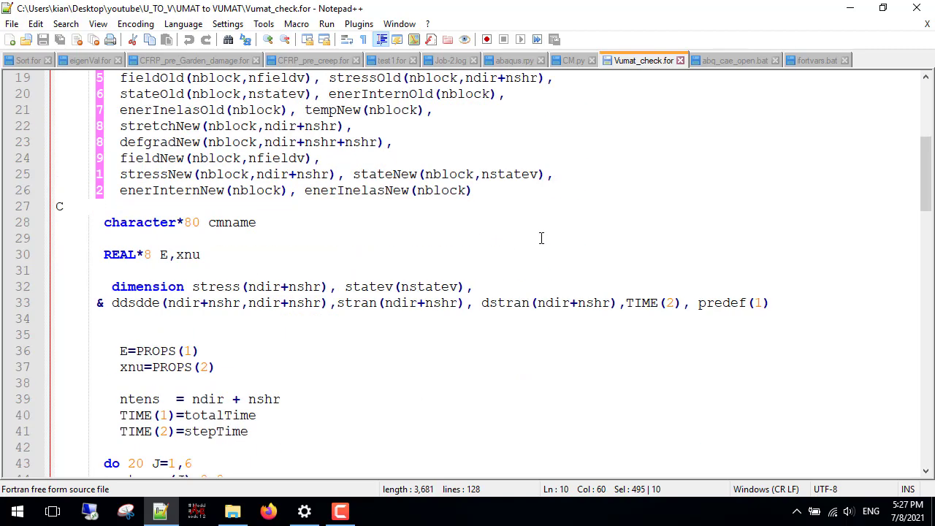
{"action": "scroll", "coordinate": [539, 237], "scroll_direction": "down", "scroll_amount": 1}
{"action": "mouse_move", "coordinate": [773, 254]}
{"action": "left_mouse_down"}
{"action": "mouse_move", "coordinate": [226, 253]}
{"action": "mouse_move", "coordinate": [49, 211]}
{"action": "left_mouse_up"}
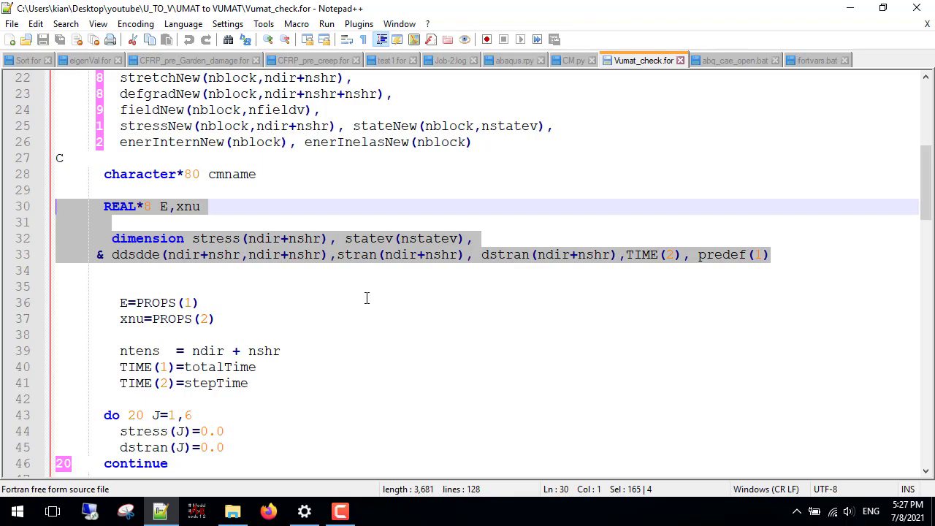
- Highlight the do 20 zeroing loop, then the ntens and TIME assignments
{"action": "scroll", "coordinate": [365, 298], "scroll_direction": "down", "scroll_amount": 2}
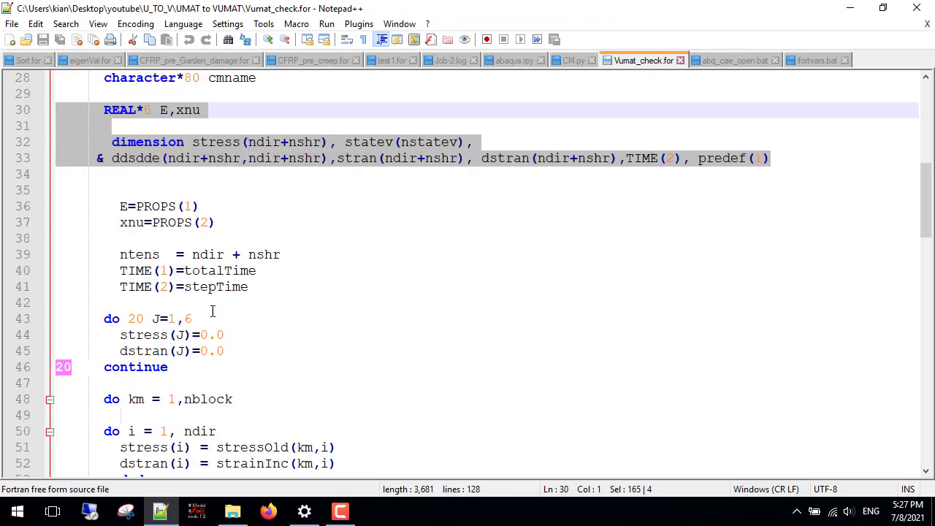
{"action": "left_click_drag", "start_coordinate": [186, 367], "coordinate": [51, 318]}
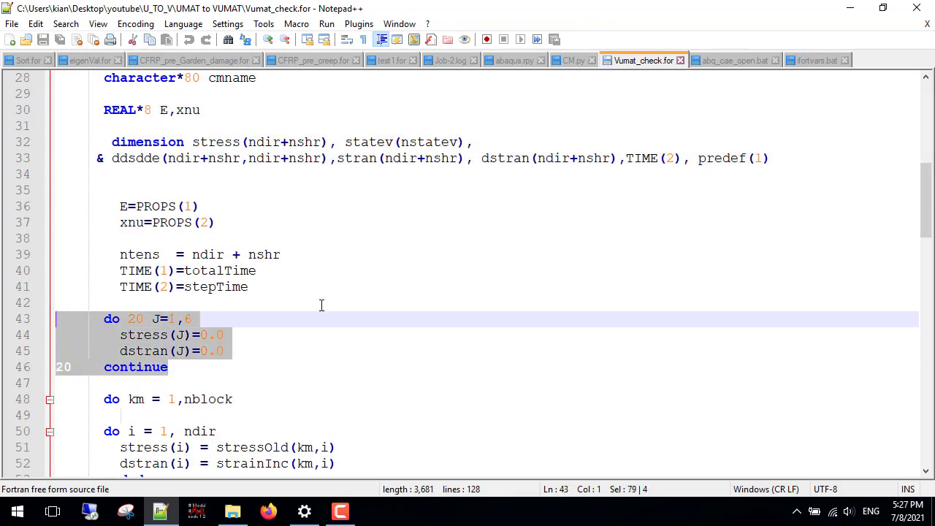
{"action": "scroll", "coordinate": [320, 303], "scroll_direction": "down", "scroll_amount": 1}
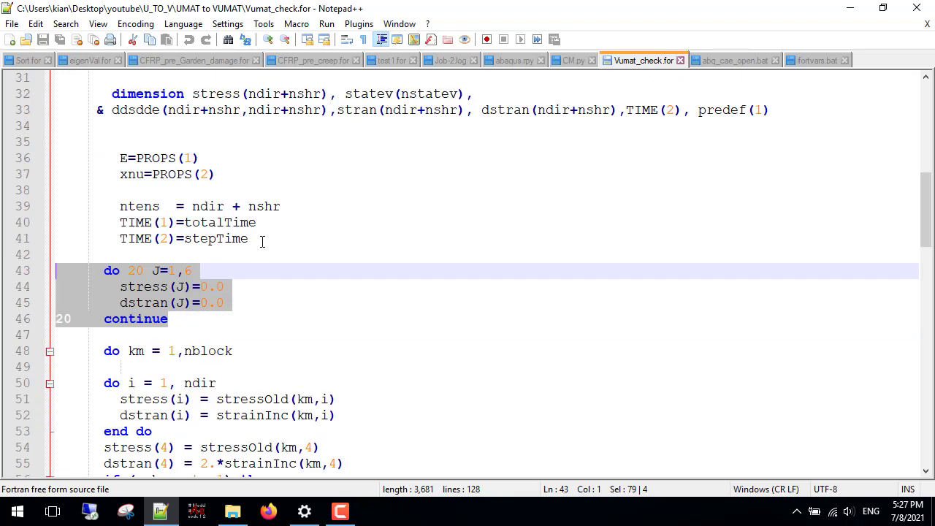
{"action": "left_click_drag", "start_coordinate": [262, 242], "coordinate": [56, 208]}
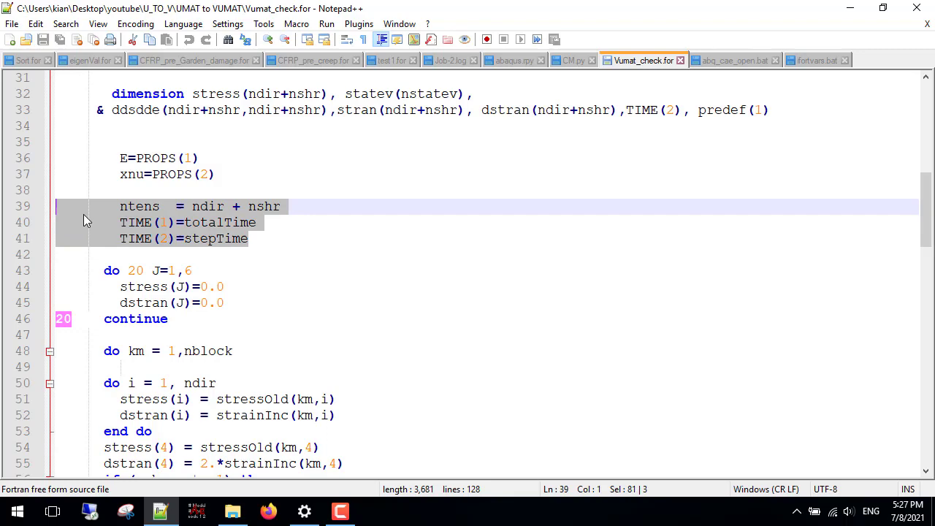
- Highlight the shear stress and strain component swap block, lines 57–61
{"action": "scroll", "coordinate": [139, 218], "scroll_direction": "down", "scroll_amount": 1}
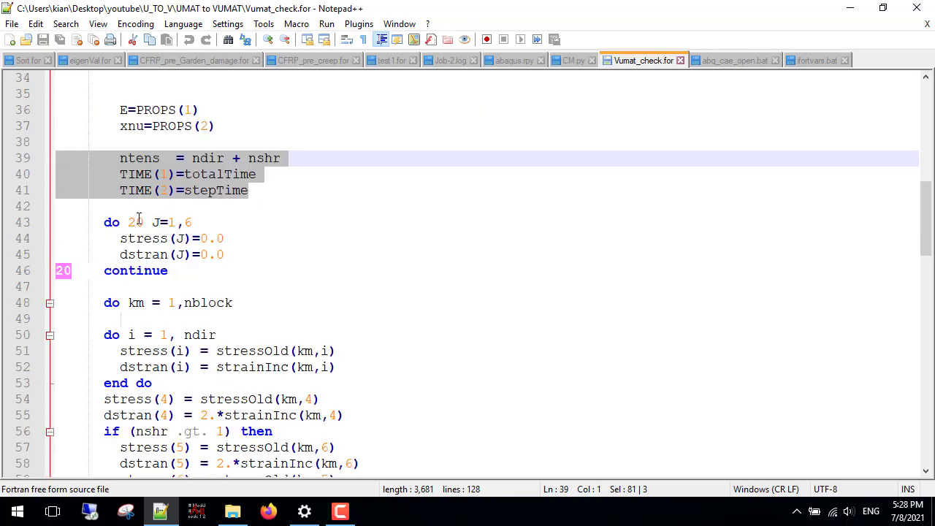
{"action": "scroll", "coordinate": [295, 254], "scroll_direction": "down", "scroll_amount": 3}
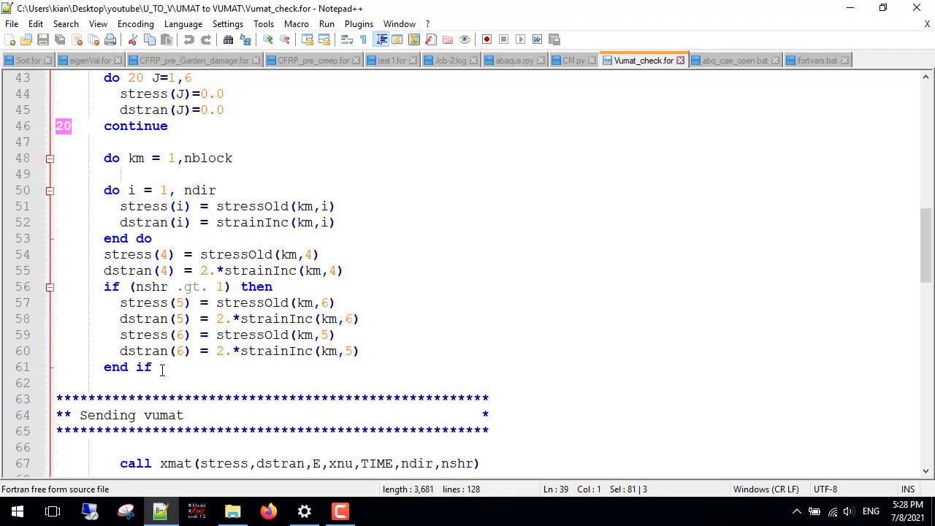
{"action": "left_click_drag", "start_coordinate": [162, 369], "coordinate": [83, 303]}
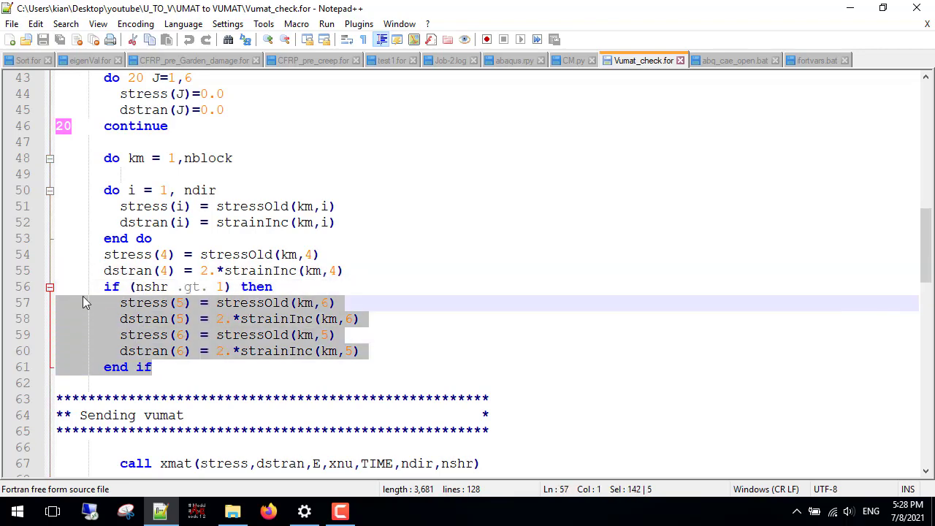
- Highlight the call xmat line, then the block copying stress into stressnew
{"action": "scroll", "coordinate": [241, 318], "scroll_direction": "down", "scroll_amount": 3}
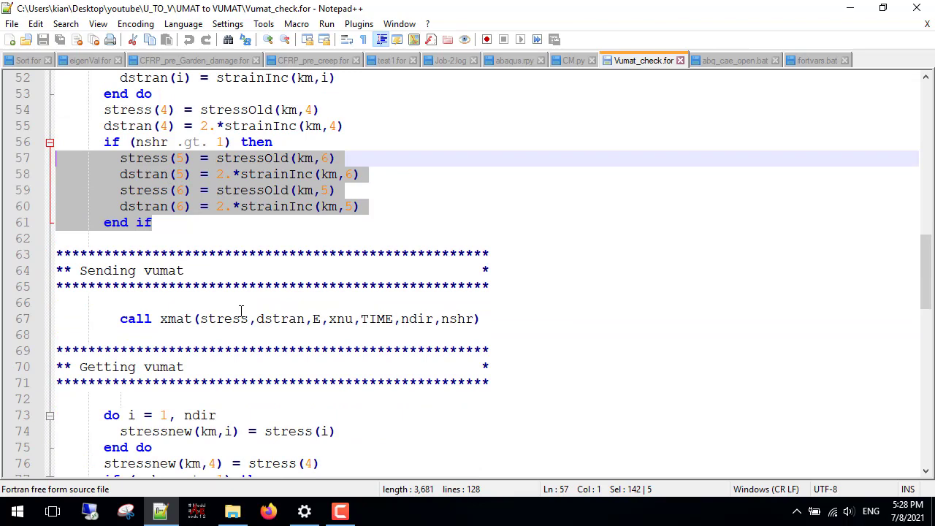
{"action": "left_click", "coordinate": [489, 320]}
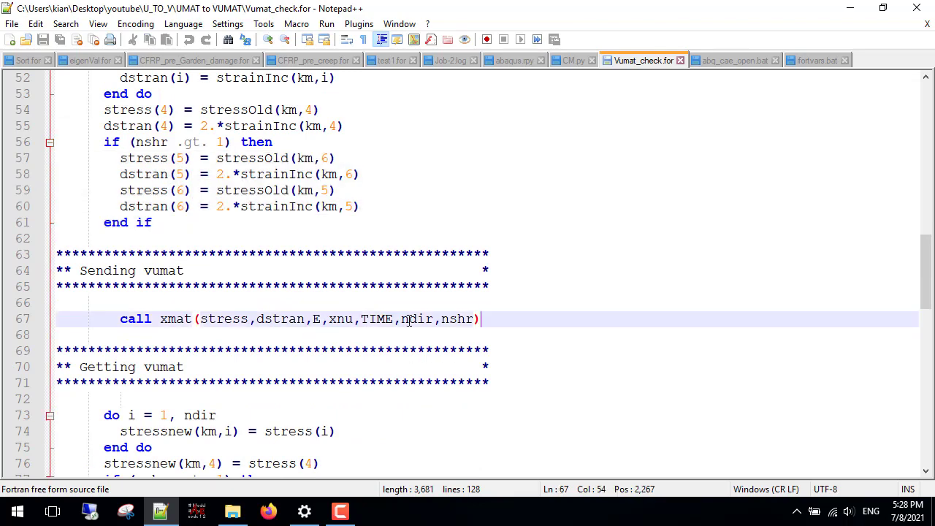
{"action": "left_click_drag", "start_coordinate": [480, 319], "coordinate": [46, 327]}
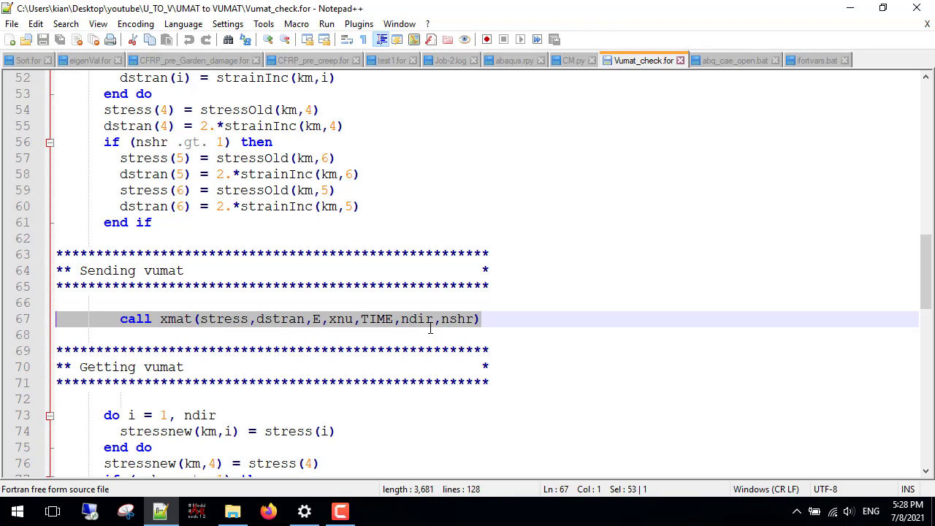
{"action": "scroll", "coordinate": [436, 325], "scroll_direction": "down", "scroll_amount": 4}
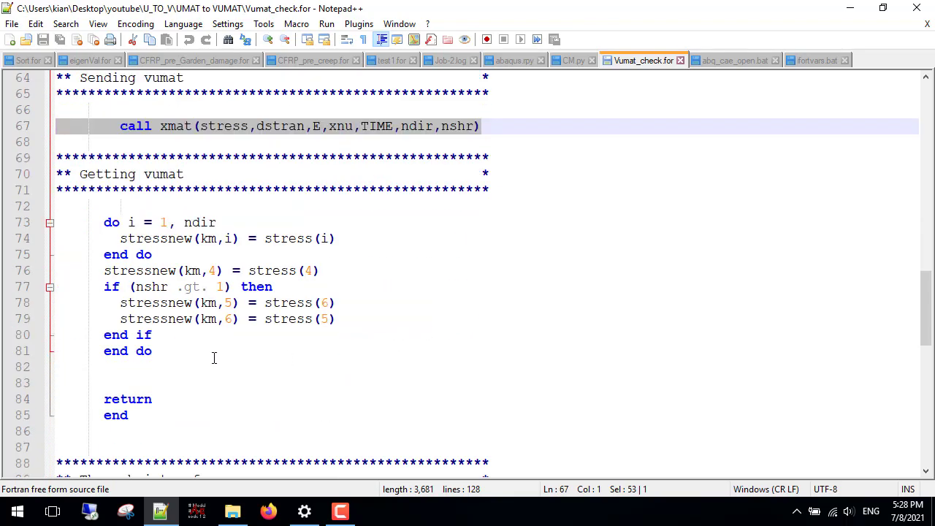
{"action": "left_click", "coordinate": [173, 352]}
{"action": "left_click_drag", "start_coordinate": [173, 353], "coordinate": [57, 255]}
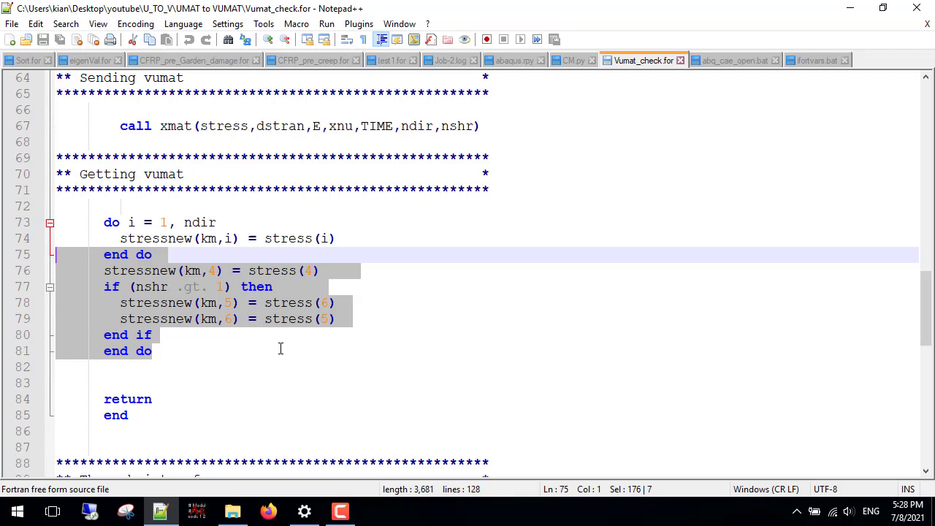
- Highlight the xmat subroutine declarations and elastic constants, lines 94–107
{"action": "left_click", "coordinate": [333, 369]}
{"action": "scroll", "coordinate": [334, 369], "scroll_direction": "down", "scroll_amount": 6}
{"action": "scroll", "coordinate": [285, 336], "scroll_direction": "down", "scroll_amount": 2}
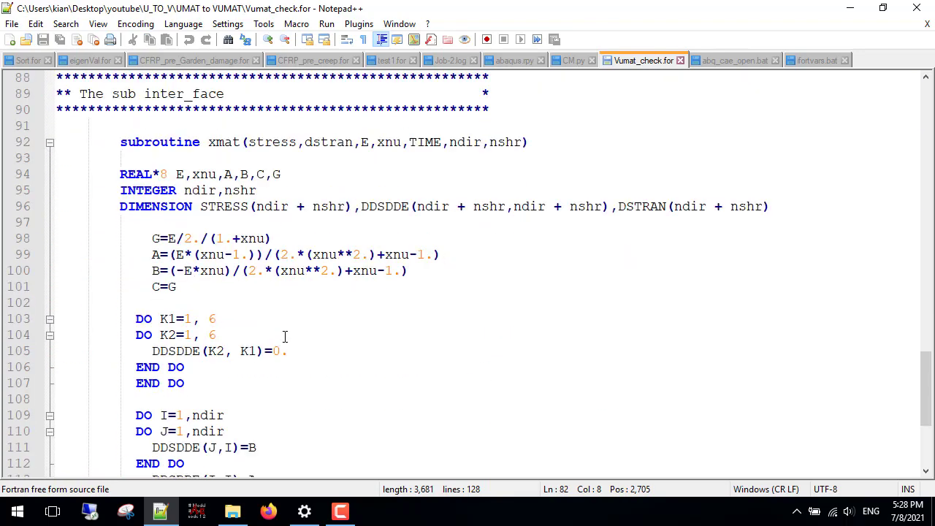
{"action": "scroll", "coordinate": [285, 336], "scroll_direction": "down", "scroll_amount": 1}
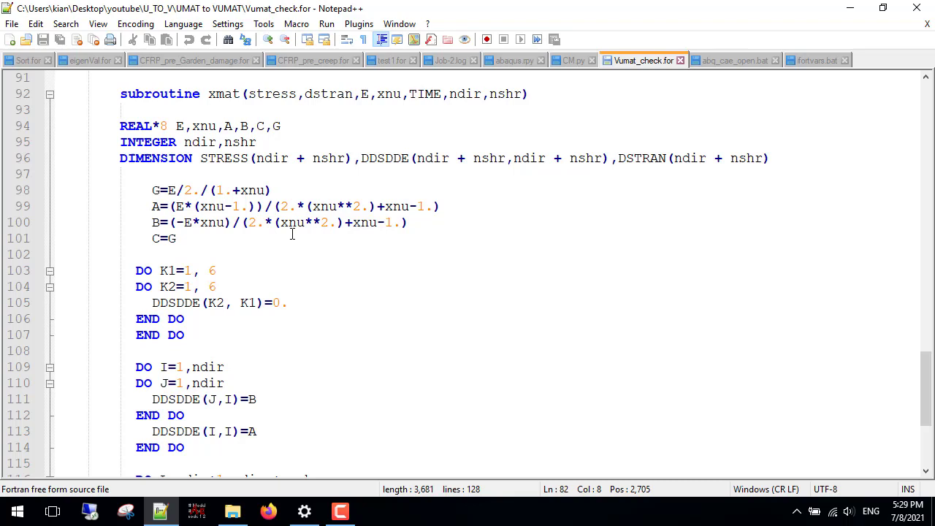
{"action": "mouse_move", "coordinate": [120, 125]}
{"action": "left_mouse_down"}
{"action": "mouse_move", "coordinate": [421, 238]}
{"action": "mouse_move", "coordinate": [405, 329]}
{"action": "left_mouse_up"}
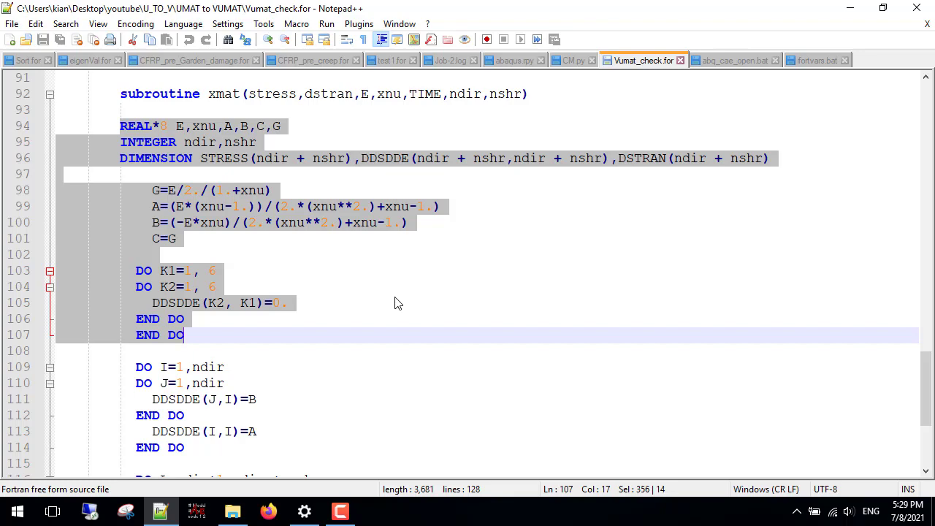
- Highlight the loops filling DDSDDE and updating STRESS, lines 109–124
{"action": "left_click", "coordinate": [394, 303]}
{"action": "scroll", "coordinate": [395, 303], "scroll_direction": "down", "scroll_amount": 1}
{"action": "scroll", "coordinate": [395, 300], "scroll_direction": "down", "scroll_amount": 3}
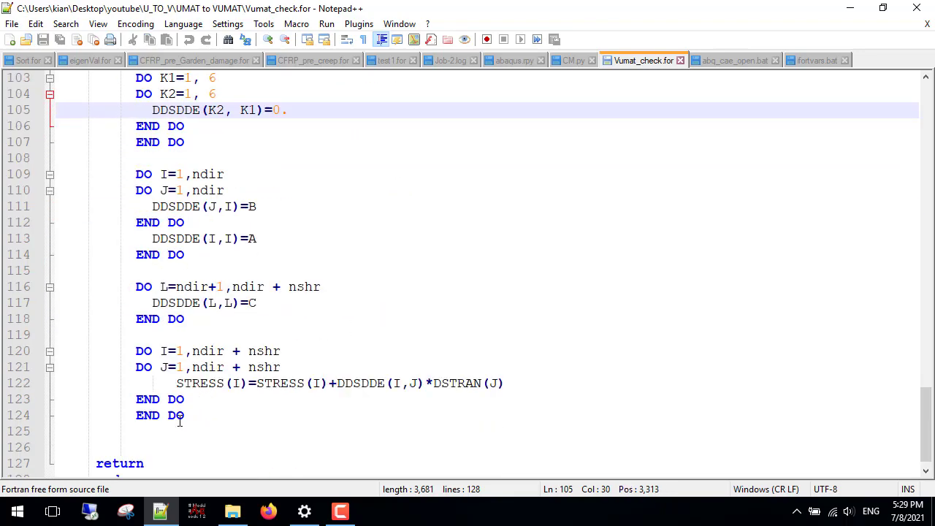
{"action": "left_click_drag", "start_coordinate": [187, 415], "coordinate": [58, 174]}
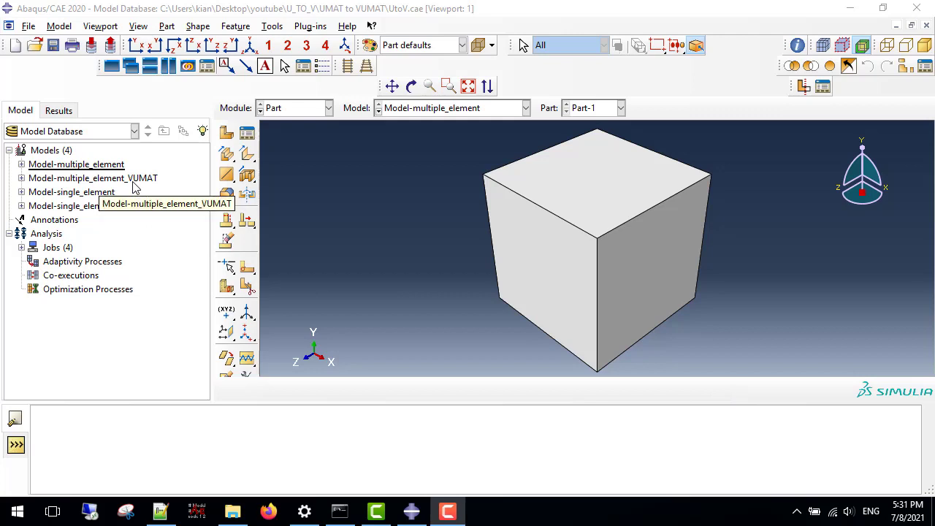
- In the Job module's Job Manager, open Job-1's results for visualization
{"action": "left_click", "coordinate": [310, 110]}
{"action": "left_click", "coordinate": [292, 234]}
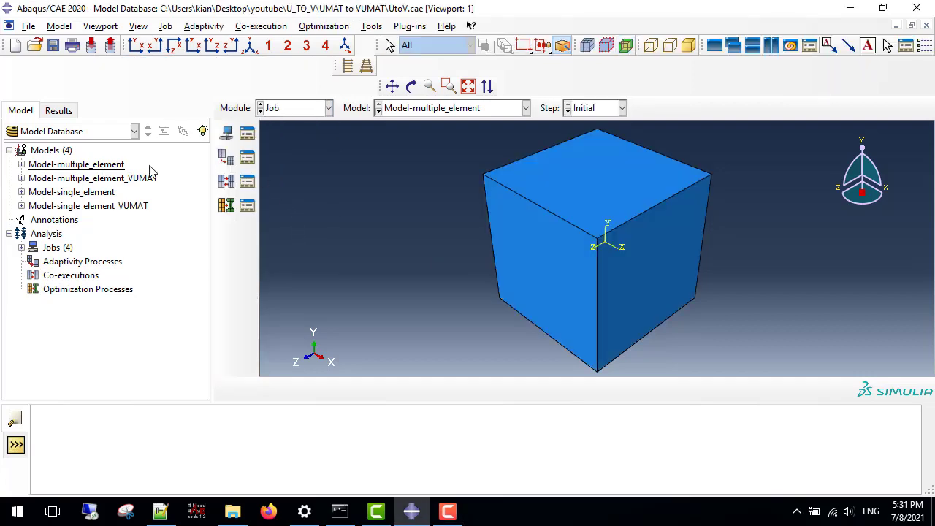
{"action": "left_click", "coordinate": [248, 139]}
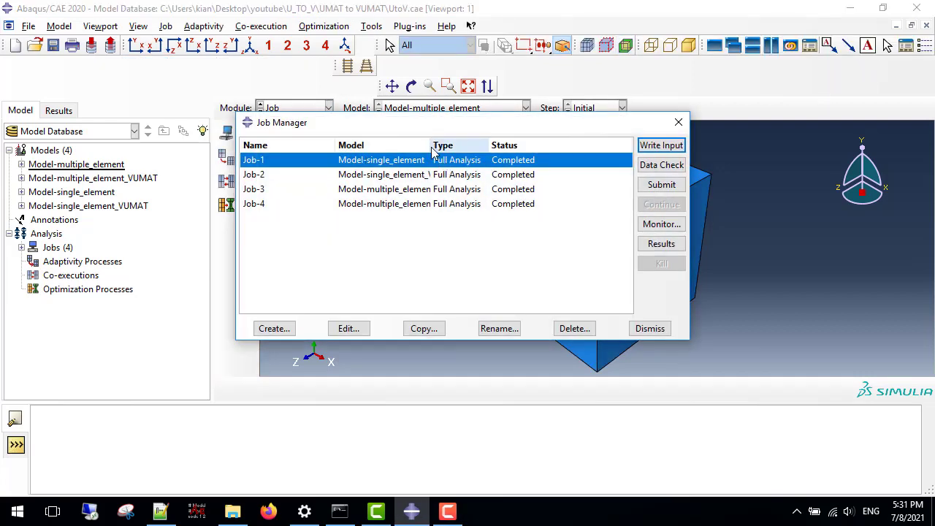
{"action": "left_click_drag", "start_coordinate": [431, 145], "coordinate": [506, 145]}
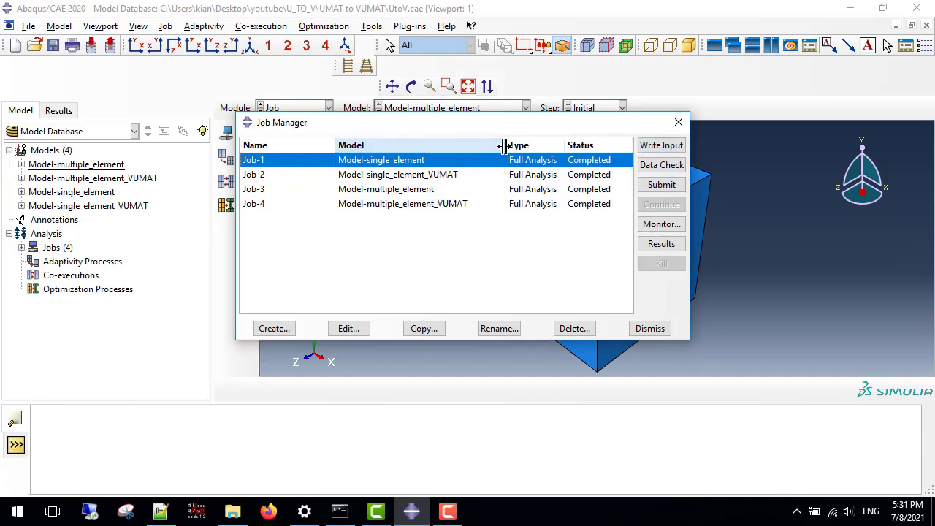
{"action": "left_click", "coordinate": [665, 245]}
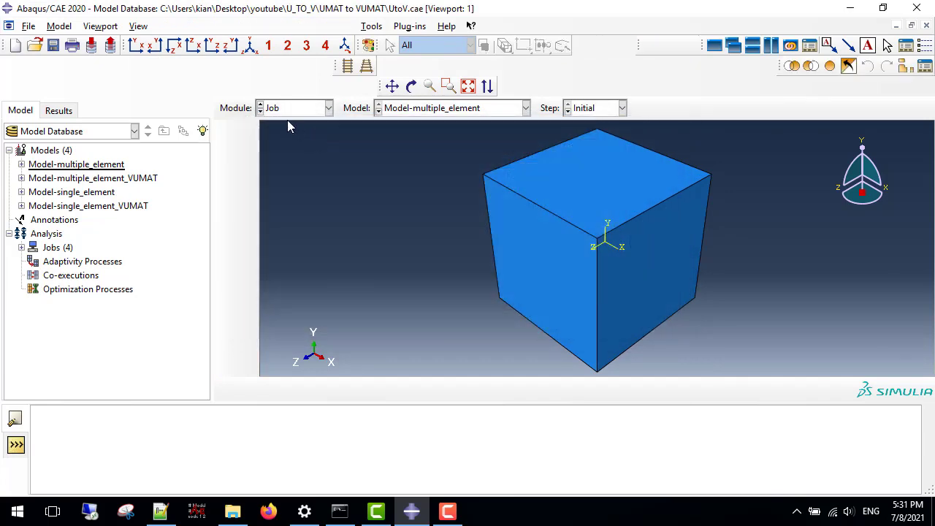
- Create a second viewport and tile the two viewports vertically
{"action": "left_click", "coordinate": [100, 26]}
{"action": "left_click", "coordinate": [109, 41]}
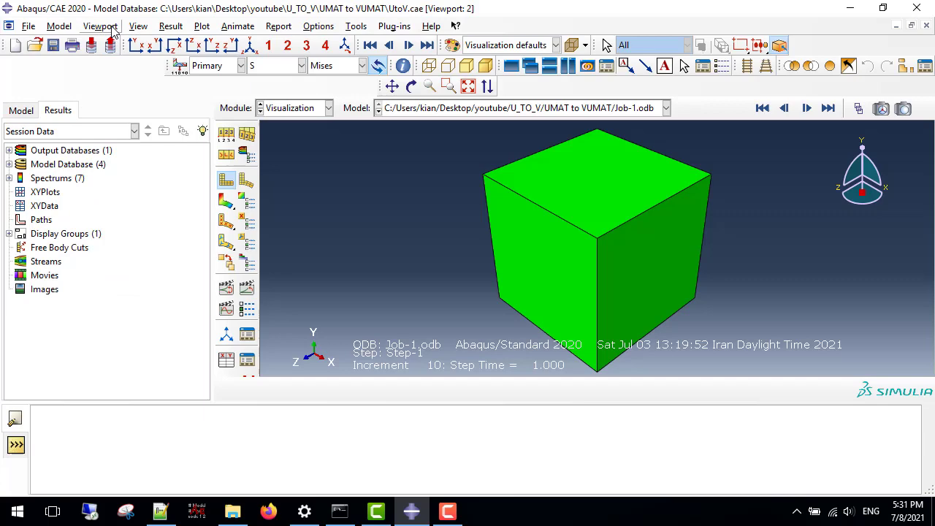
{"action": "left_click", "coordinate": [100, 26]}
{"action": "left_click", "coordinate": [122, 116]}
- Load Job-2 results and plot Mises contours on the deformed shape in both viewports
{"action": "left_click", "coordinate": [292, 108]}
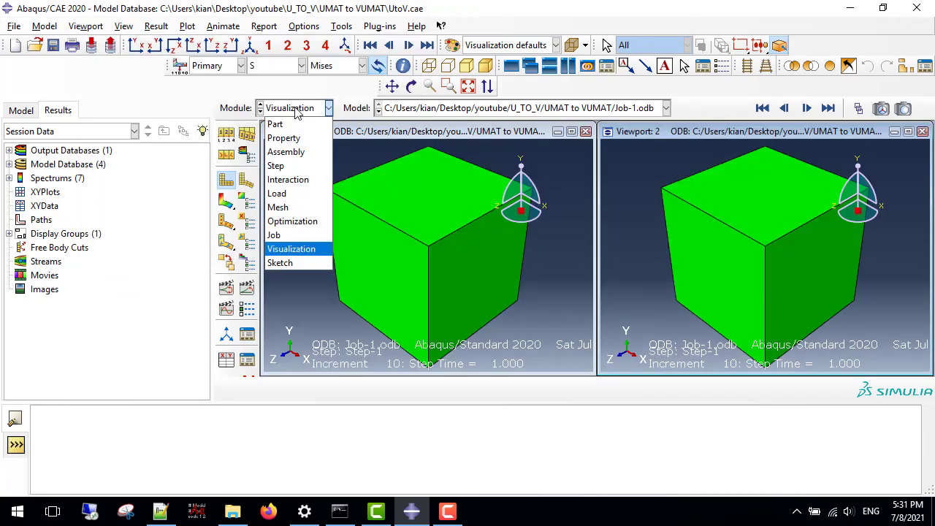
{"action": "left_click", "coordinate": [298, 235]}
{"action": "left_click", "coordinate": [449, 176]}
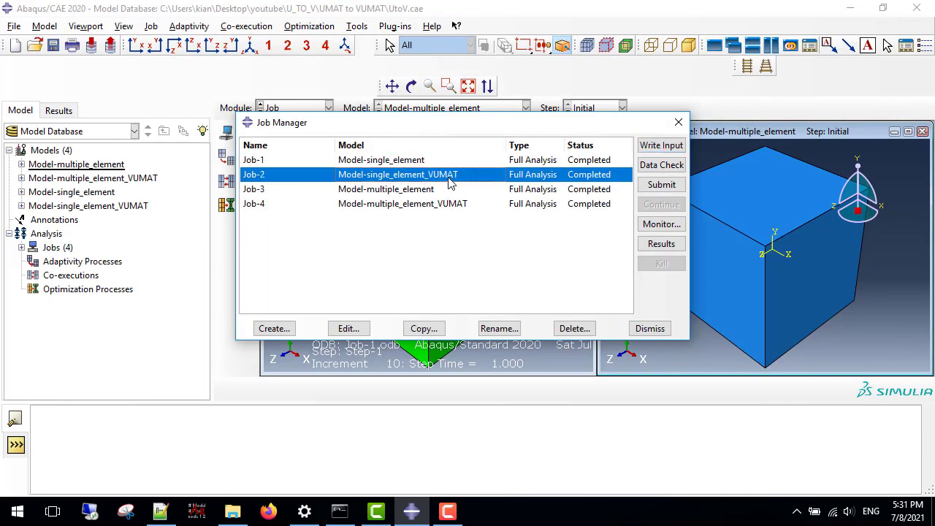
{"action": "left_click", "coordinate": [669, 243]}
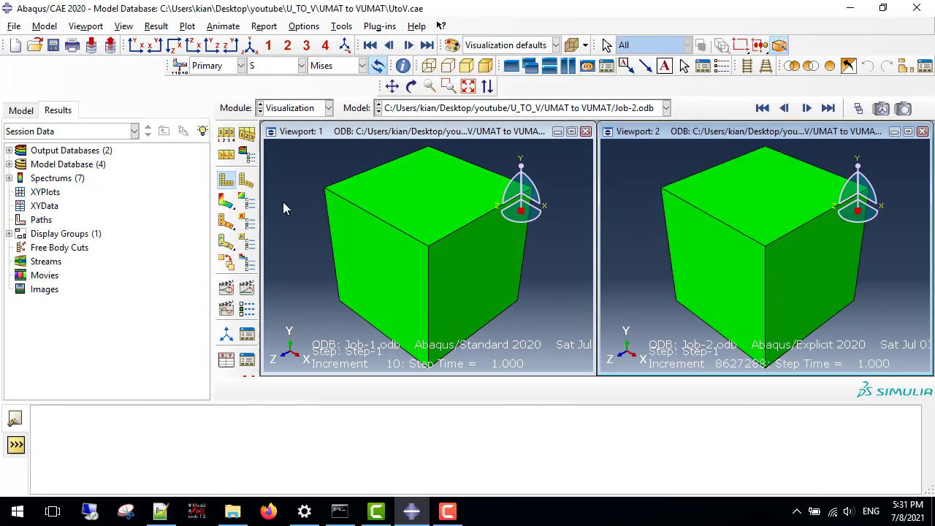
{"action": "left_click", "coordinate": [225, 204]}
{"action": "left_click", "coordinate": [266, 183]}
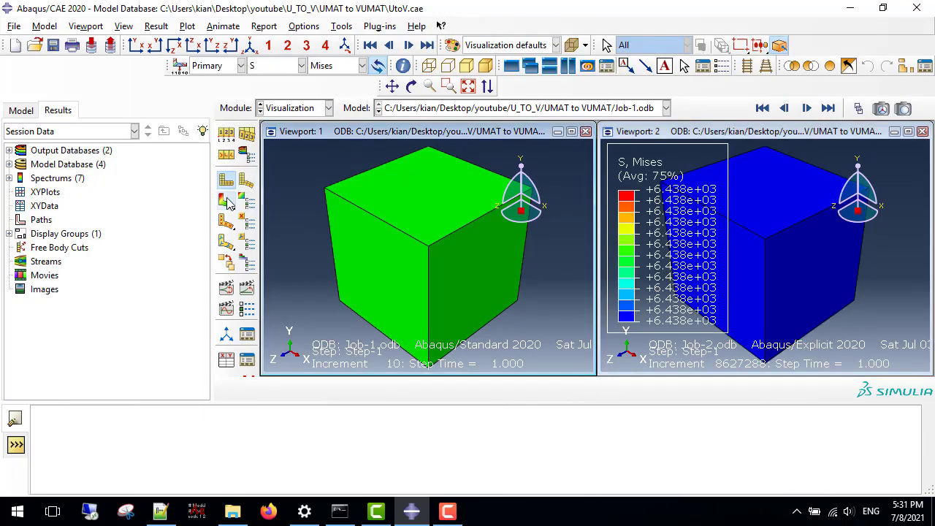
{"action": "left_click", "coordinate": [225, 204]}
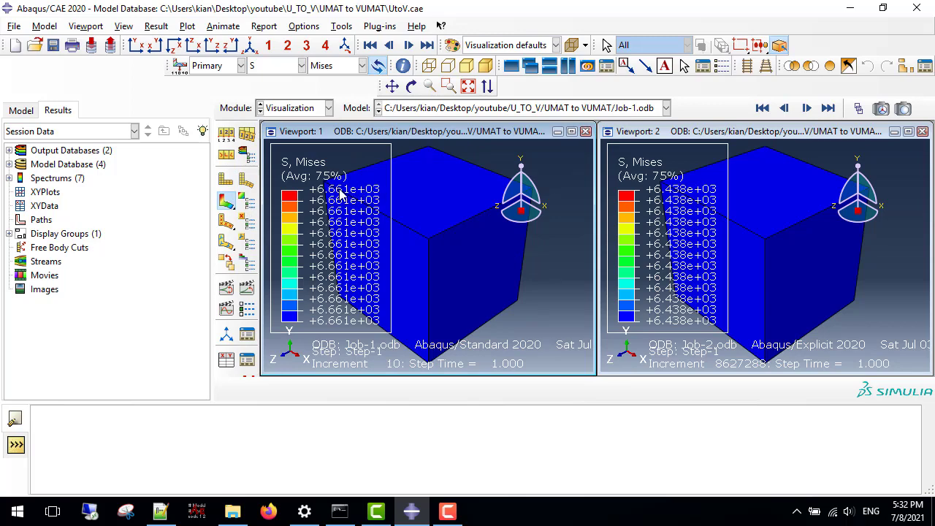
- Close Viewport 2, maximize the remaining viewport, and open Job-3's results
{"action": "left_click", "coordinate": [922, 132]}
{"action": "double_click", "coordinate": [480, 135]}
{"action": "left_click", "coordinate": [296, 107]}
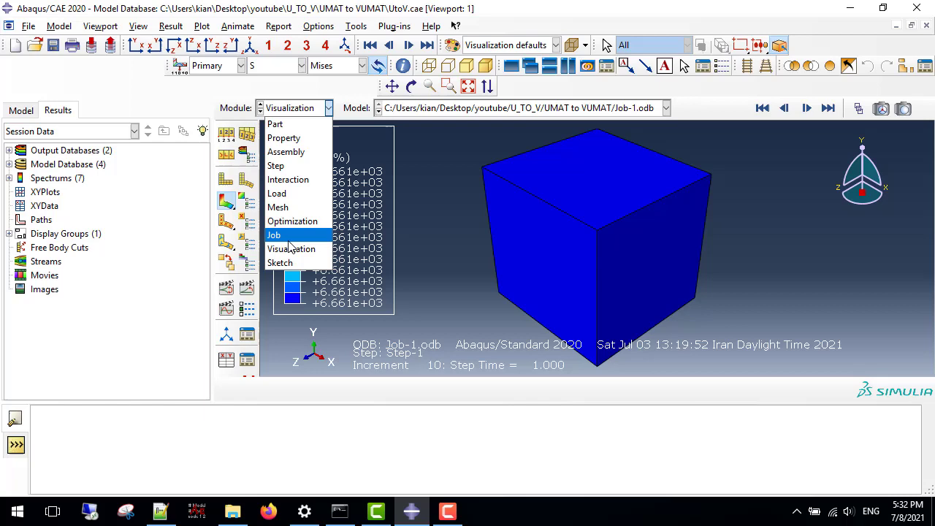
{"action": "left_click", "coordinate": [289, 236]}
{"action": "left_click", "coordinate": [430, 189]}
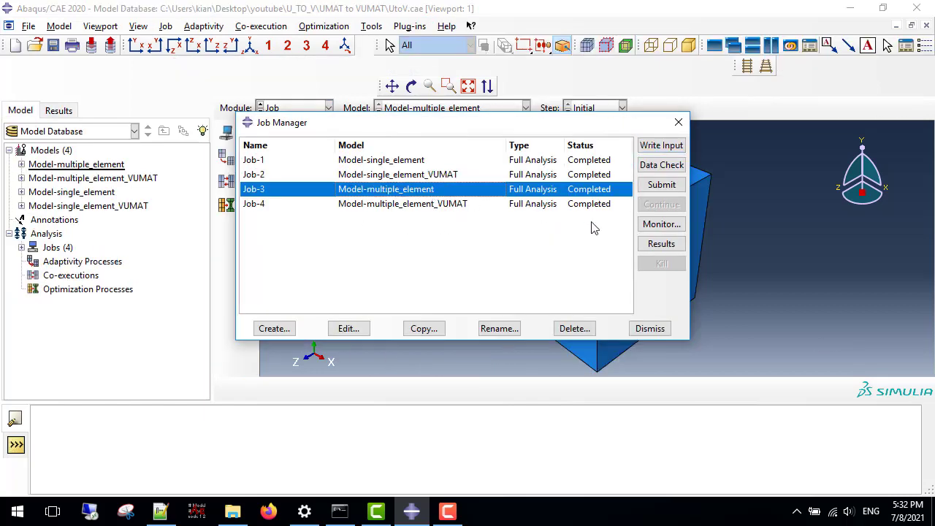
{"action": "left_click", "coordinate": [658, 247]}
- Create a new viewport, tile the two vertically, and open Job-4's results there
{"action": "left_click", "coordinate": [101, 26]}
{"action": "left_click", "coordinate": [108, 42]}
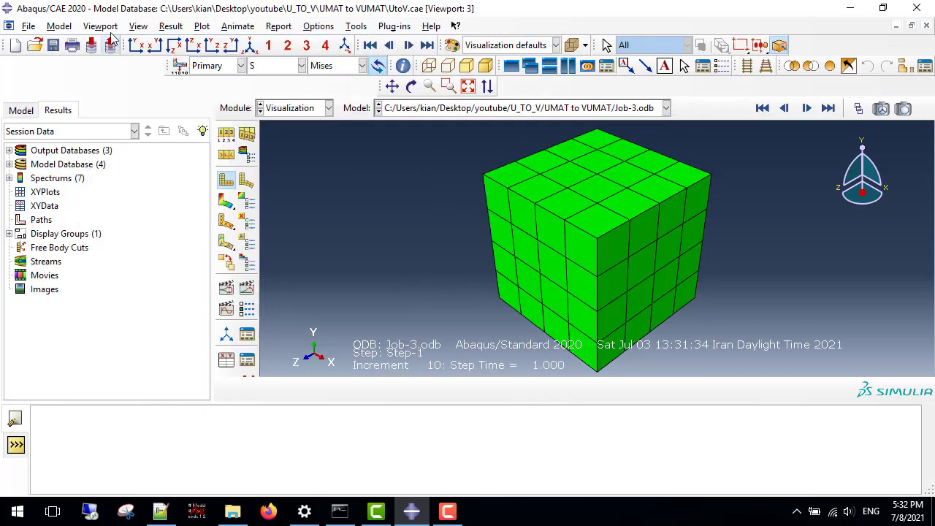
{"action": "left_click", "coordinate": [100, 26]}
{"action": "left_click", "coordinate": [121, 117]}
{"action": "left_click", "coordinate": [296, 107]}
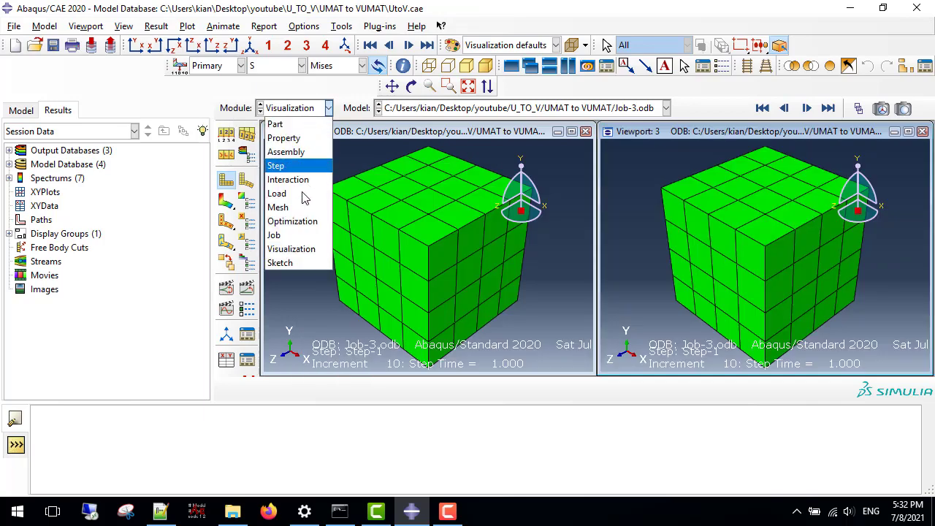
{"action": "left_click", "coordinate": [298, 235]}
{"action": "left_click", "coordinate": [511, 204]}
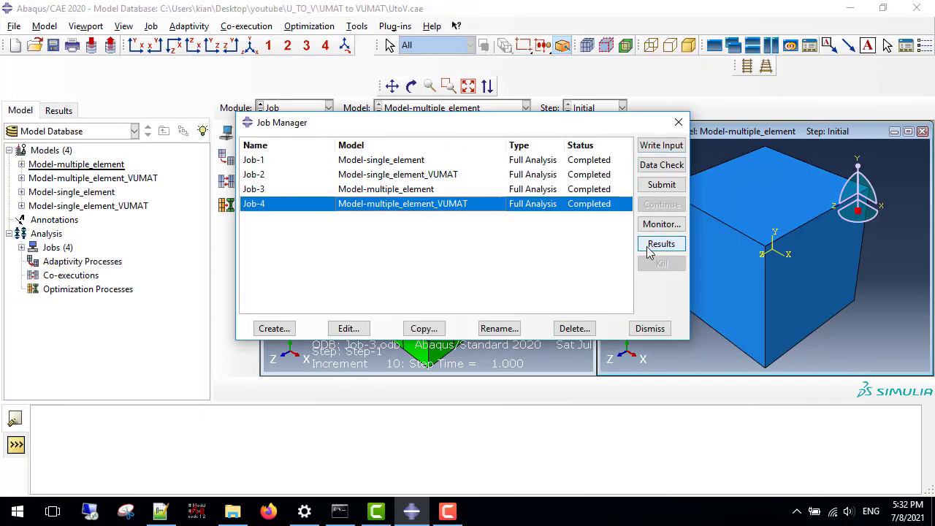
{"action": "left_click", "coordinate": [654, 249]}
- Plot Mises contours for Job-4 and Job-3, then zoom out to compare
{"action": "left_click", "coordinate": [226, 181]}
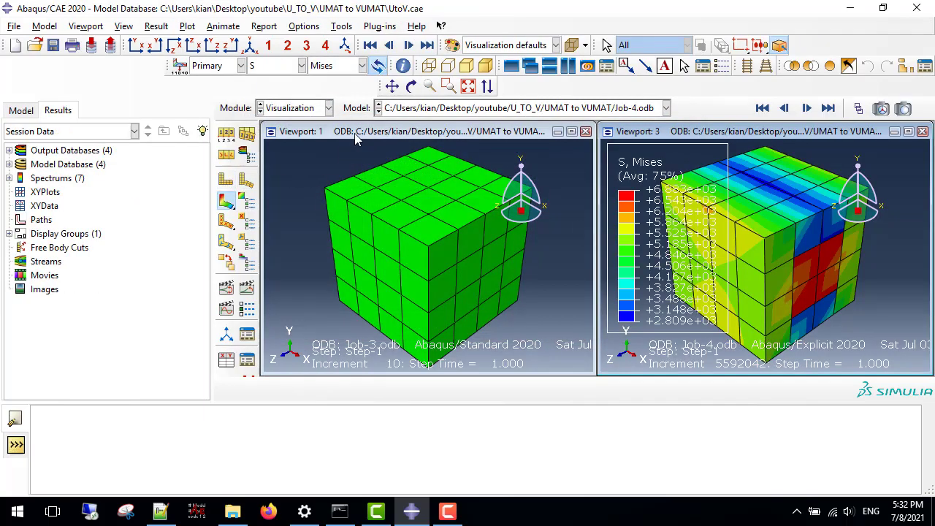
{"action": "left_click", "coordinate": [227, 201]}
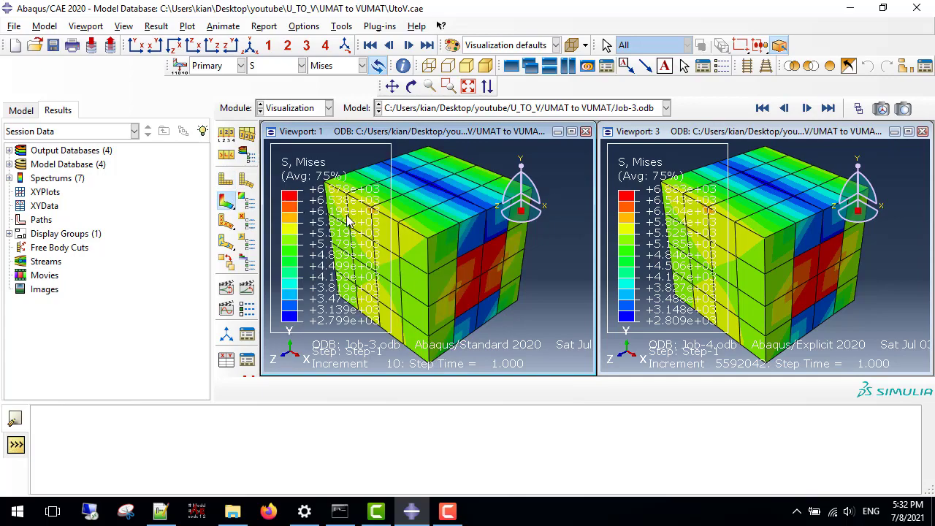
{"action": "scroll", "coordinate": [471, 249], "scroll_direction": "up", "scroll_amount": 1}
{"action": "scroll", "coordinate": [472, 248], "scroll_direction": "down", "scroll_amount": 3}
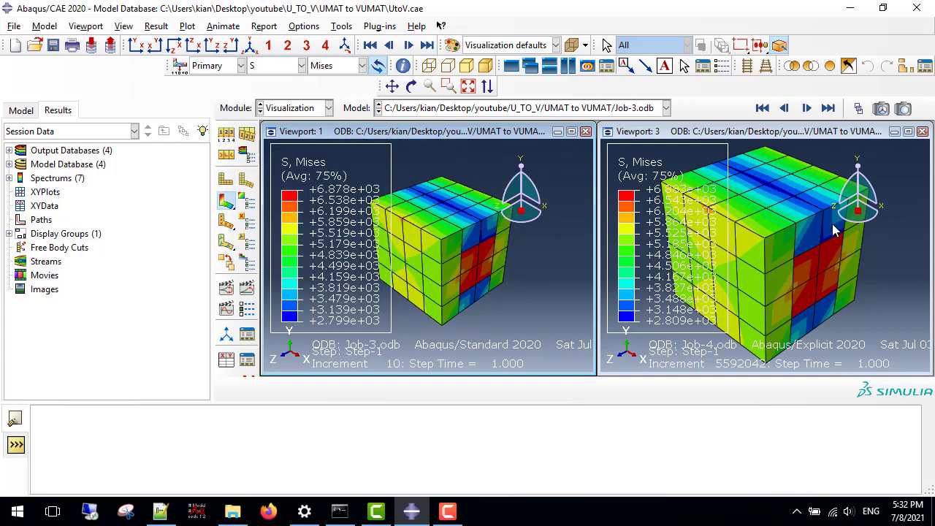
{"action": "scroll", "coordinate": [832, 235], "scroll_direction": "down", "scroll_amount": 2}
{"action": "scroll", "coordinate": [828, 235], "scroll_direction": "down", "scroll_amount": 2}
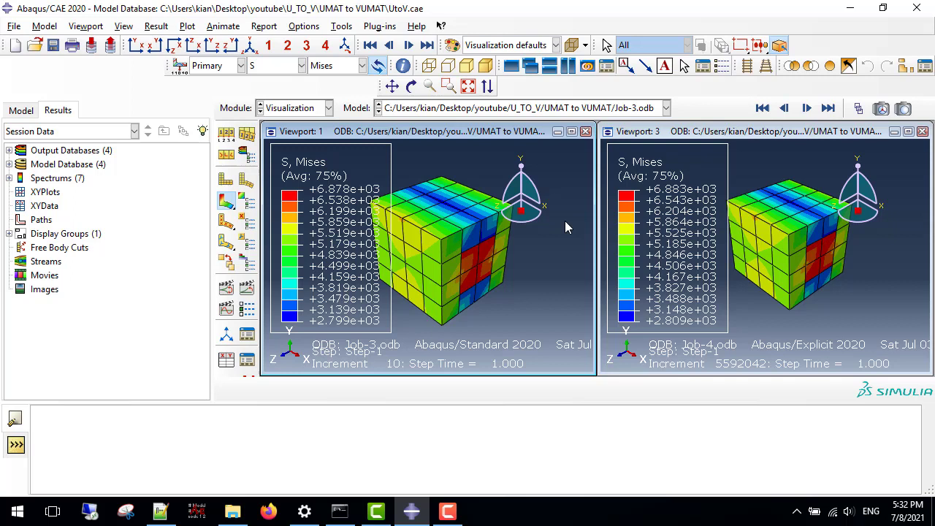